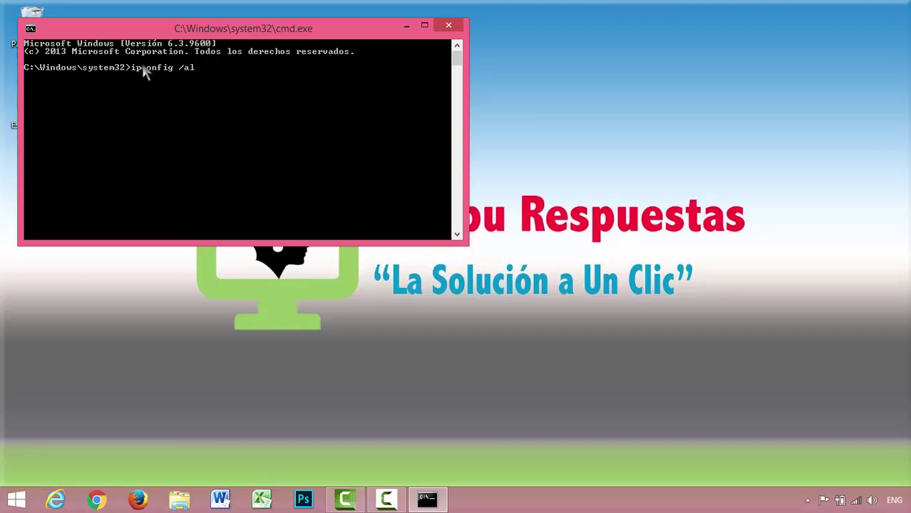
# Run ipconfig /all, look up the Wi-Fi adapter's default gateway address in the output, and close the Command Prompt
pyautogui.press('Return')
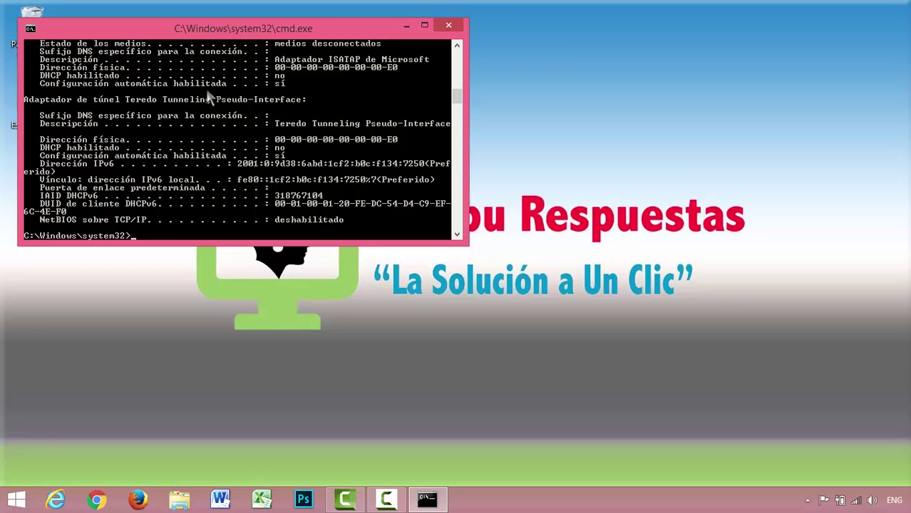
pyautogui.click(457, 101)
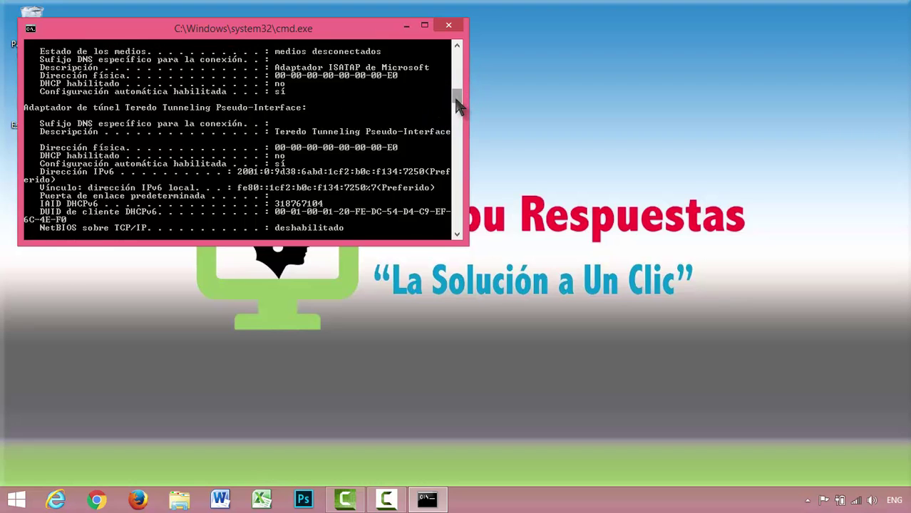
pyautogui.moveTo(457, 101); pyautogui.dragTo(458, 81)
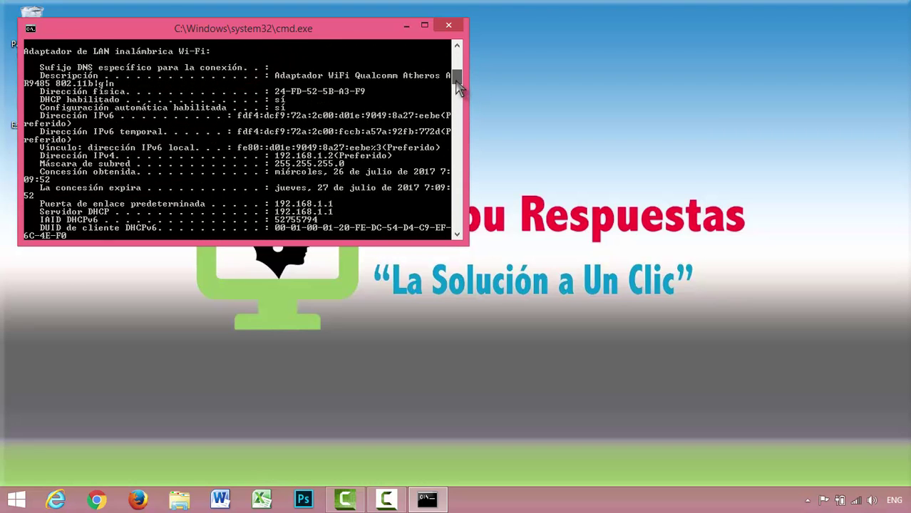
pyautogui.click(95, 204)
pyautogui.click(452, 29)
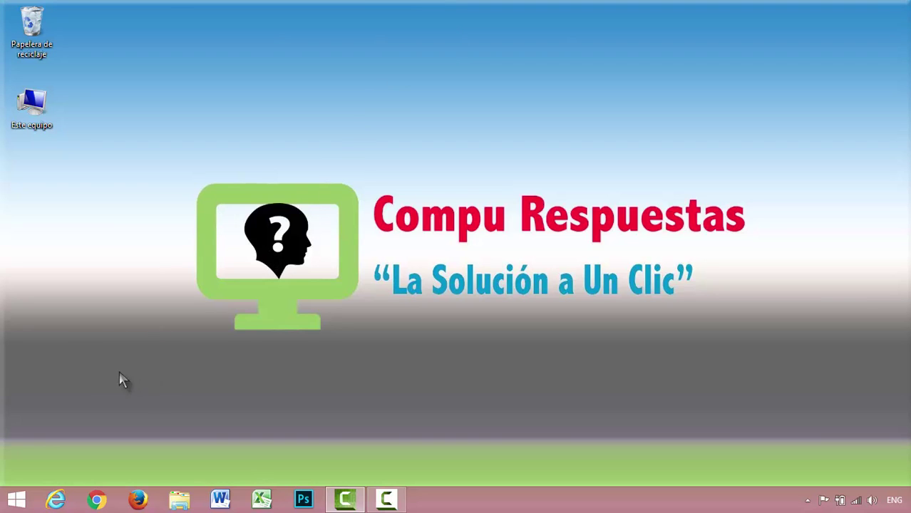
# Switch to Google Chrome and load the router's login page at 192.168.1.1
pyautogui.click(98, 501)
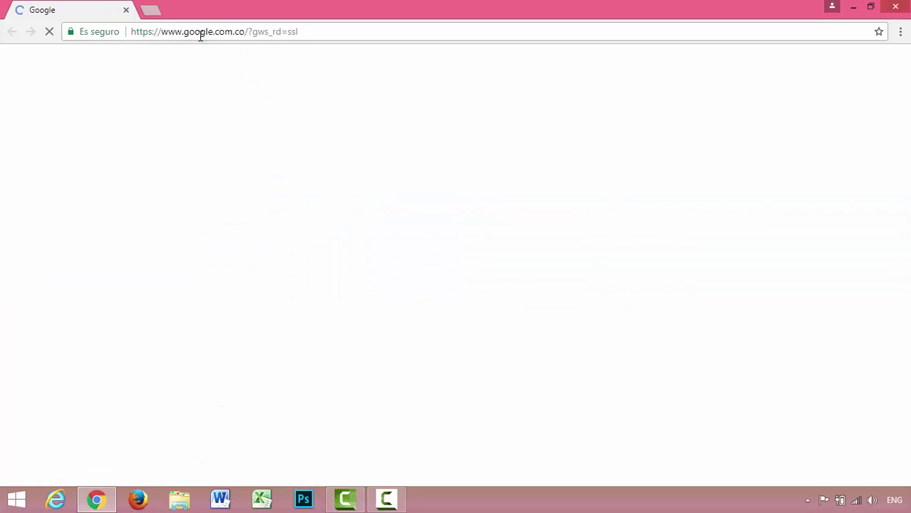
pyautogui.moveTo(315, 31); pyautogui.dragTo(114, 26)
pyautogui.press('BackSpace')
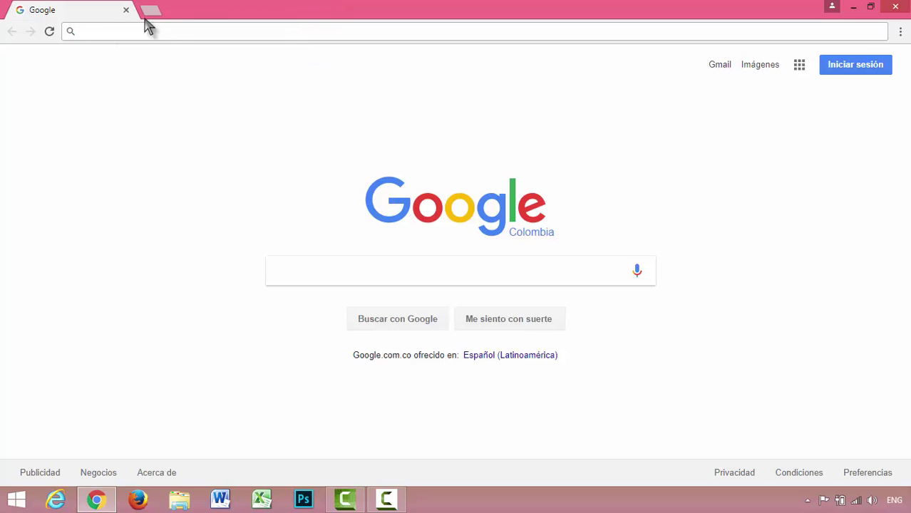
pyautogui.write('1')
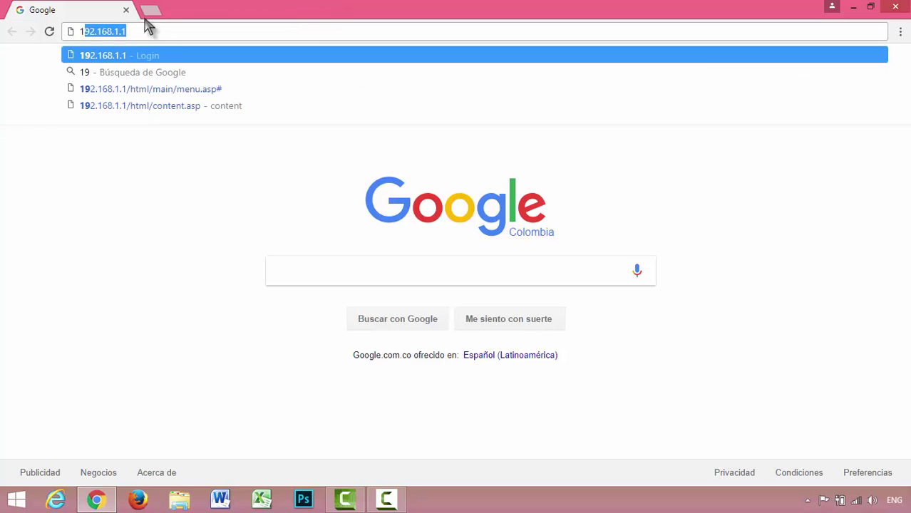
pyautogui.write('92.1')
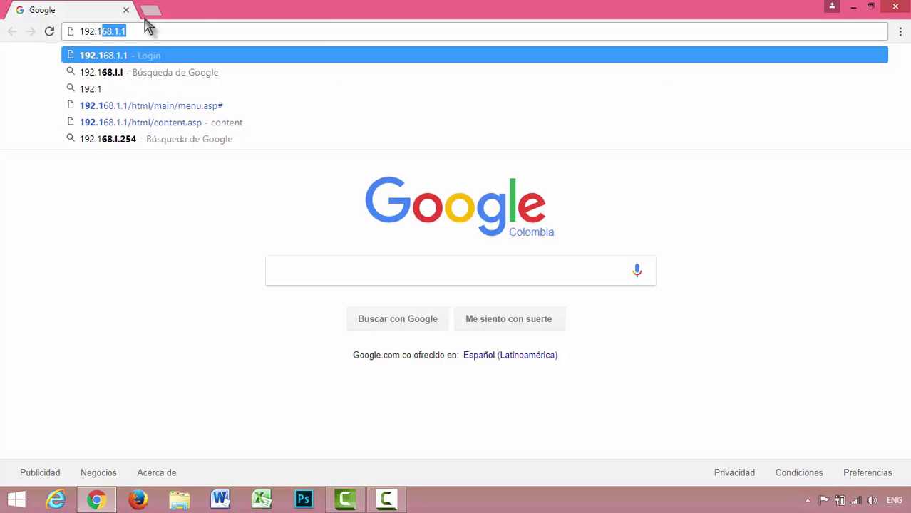
pyautogui.write('68.1.1')
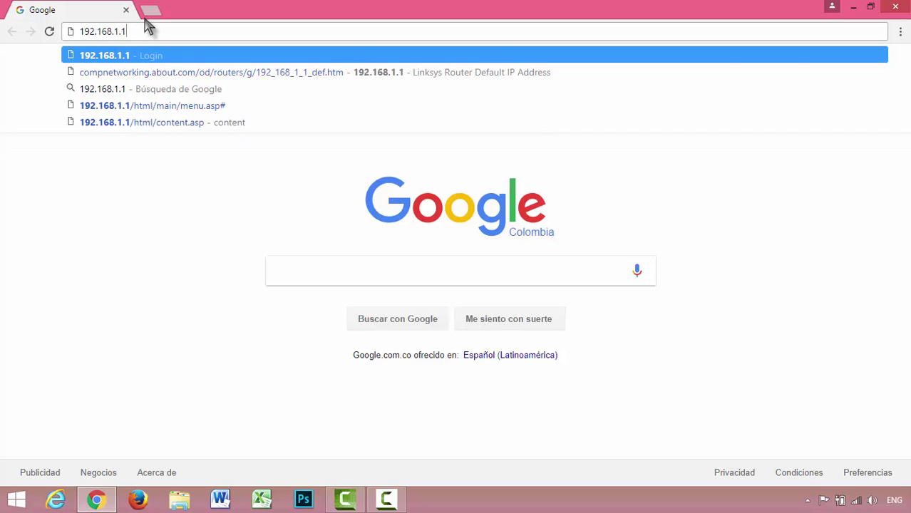
pyautogui.press('Return')
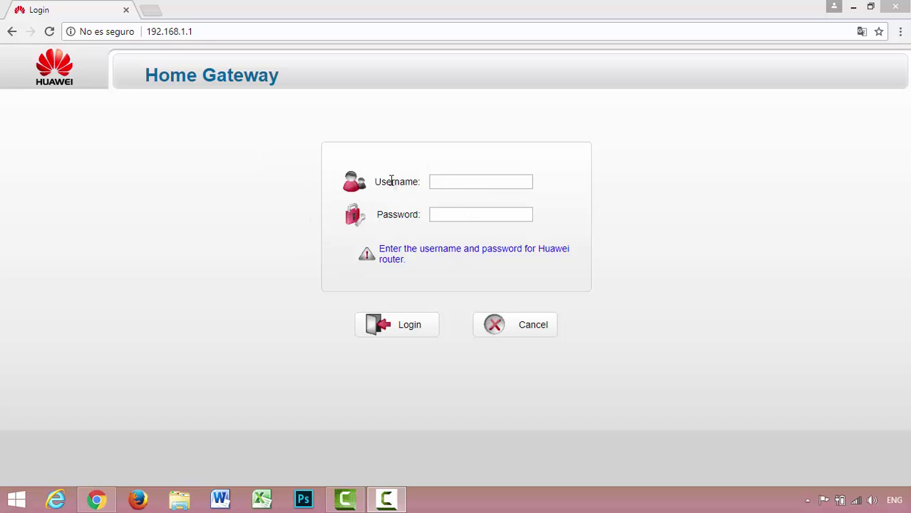
# Log in to the Huawei router as admin with the account password and open the basic WLAN settings
pyautogui.click(442, 179)
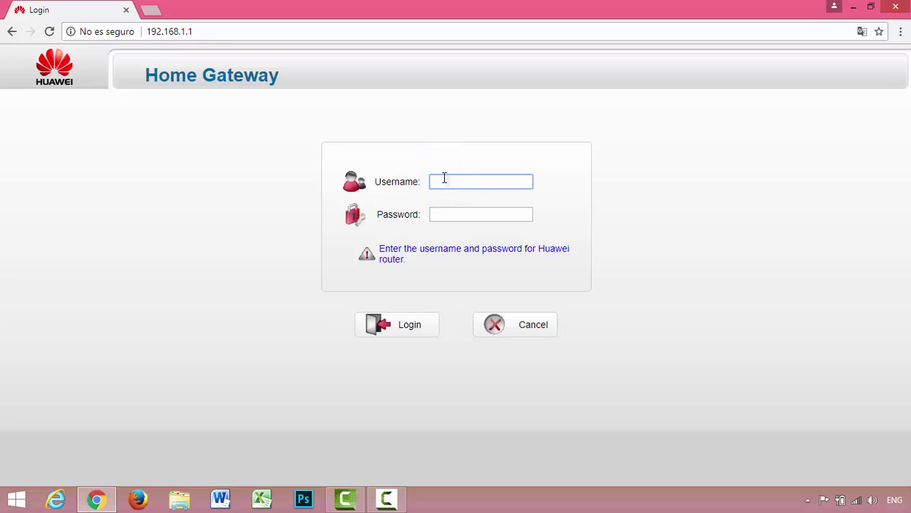
pyautogui.write('admin')
pyautogui.click(438, 216)
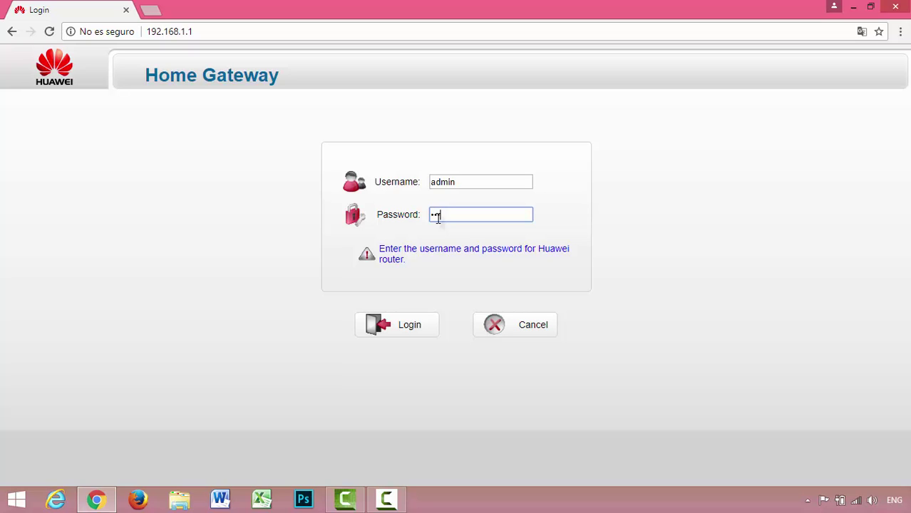
pyautogui.click(405, 335)
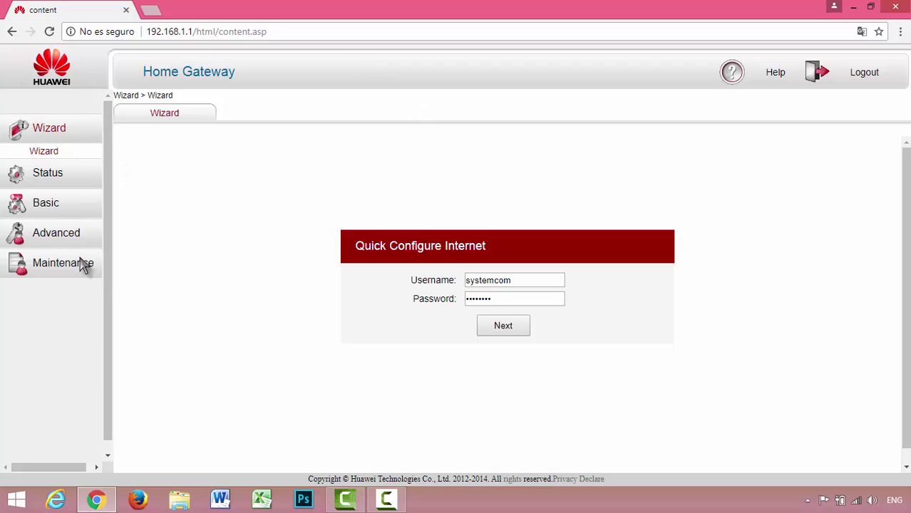
pyautogui.click(44, 206)
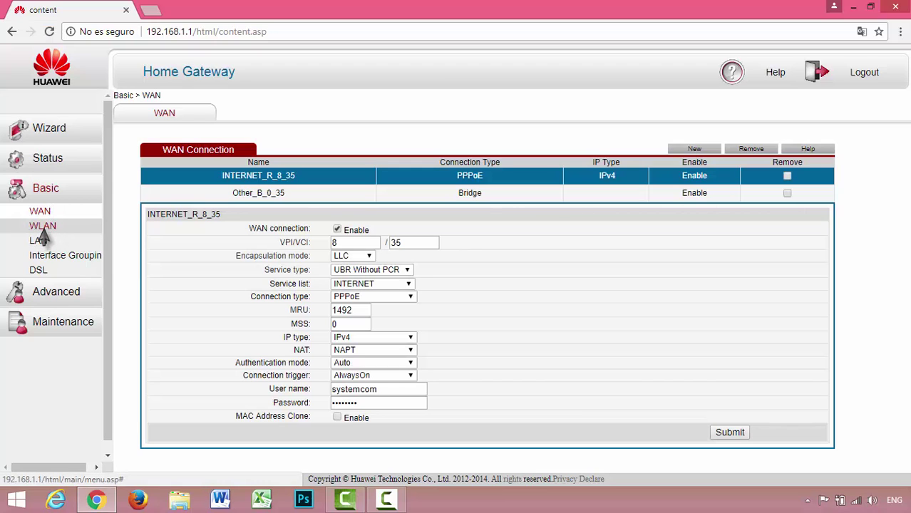
pyautogui.click(39, 230)
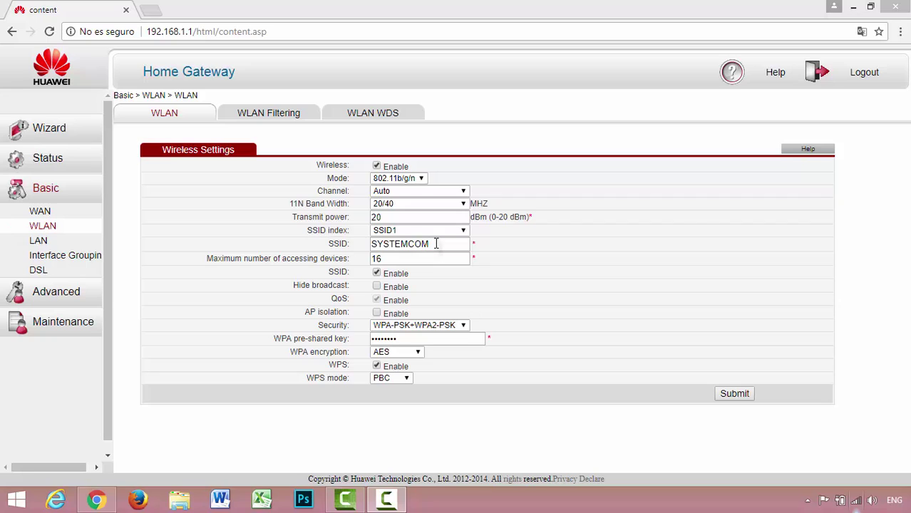
# Examine the SSID and WPA pre-shared key fields, comparing the SSID with the computer's list of Wi-Fi networks
pyautogui.moveTo(436, 243); pyautogui.dragTo(368, 244)
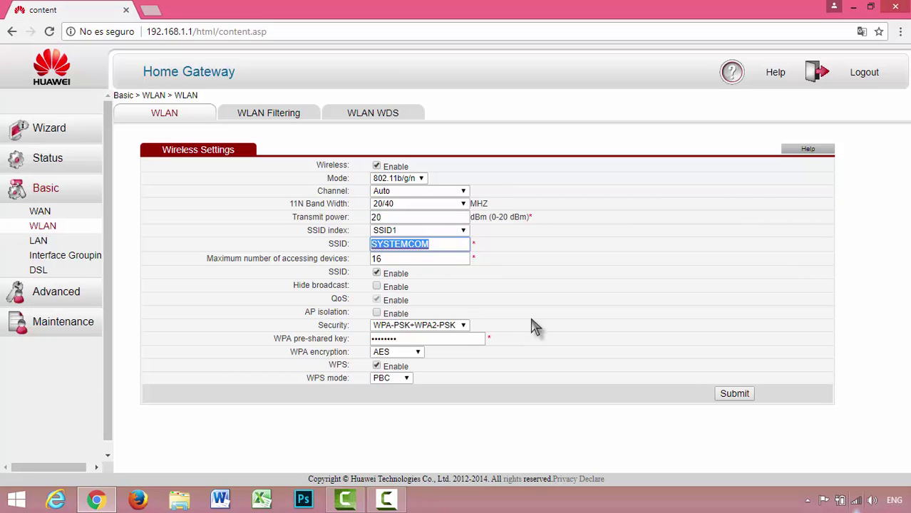
pyautogui.click(857, 502)
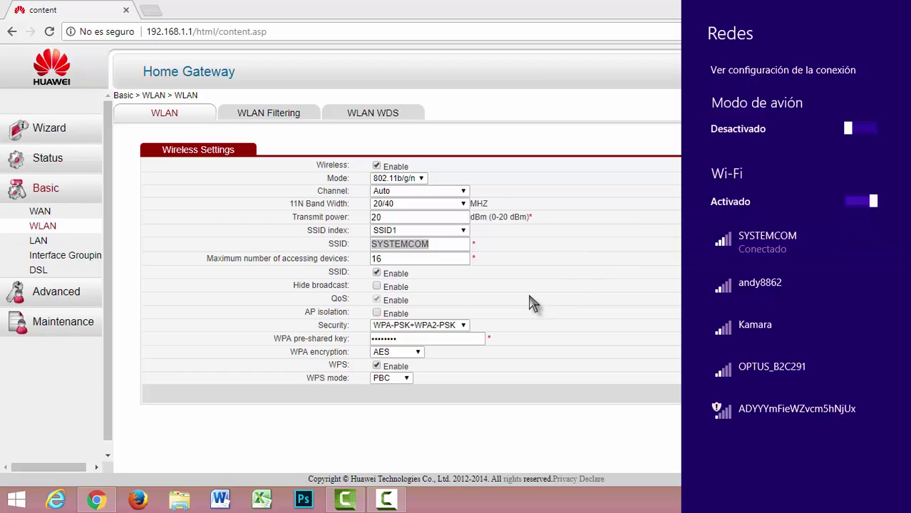
pyautogui.click(616, 308)
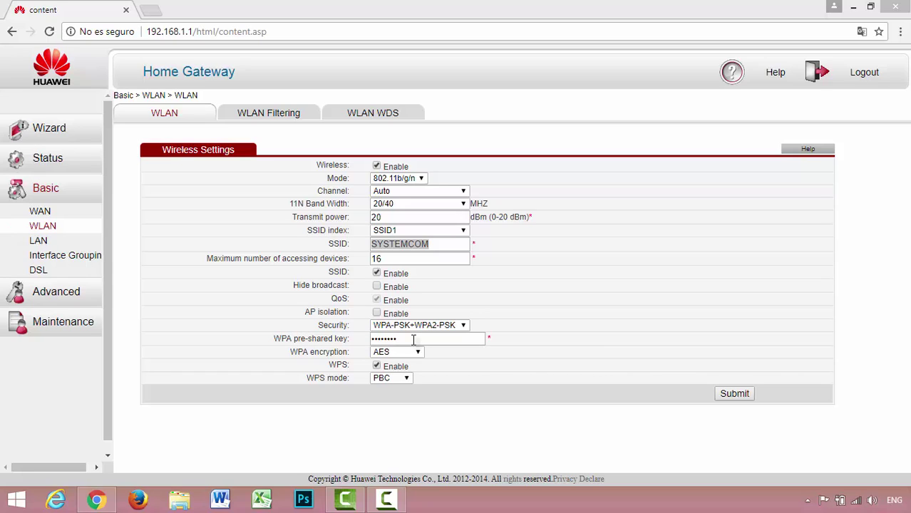
pyautogui.moveTo(414, 340); pyautogui.dragTo(350, 340)
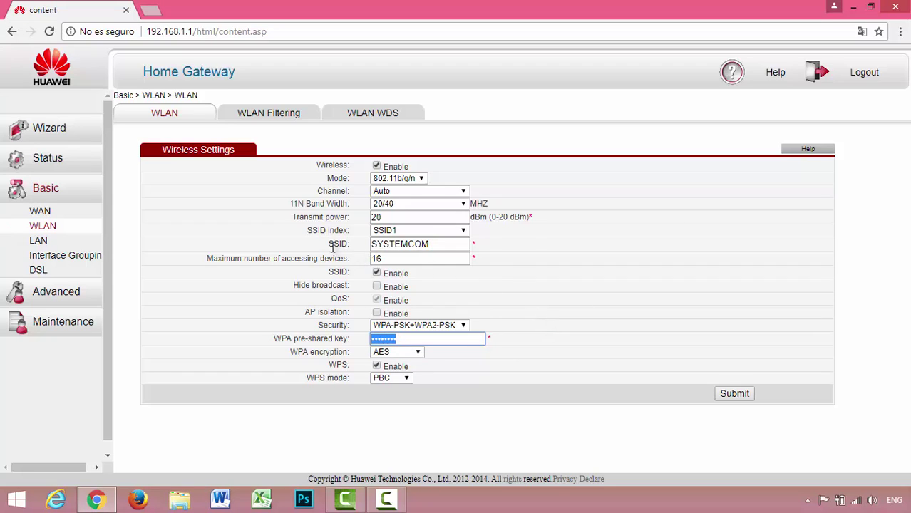
pyautogui.moveTo(325, 245); pyautogui.dragTo(354, 253)
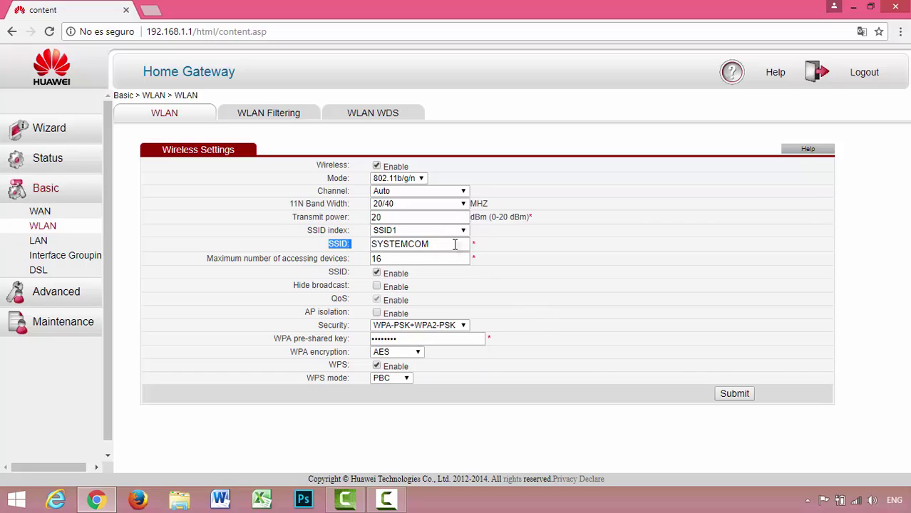
# Set the wireless network's SSID to COMPURESPUESTAS
pyautogui.moveTo(455, 245); pyautogui.dragTo(368, 243)
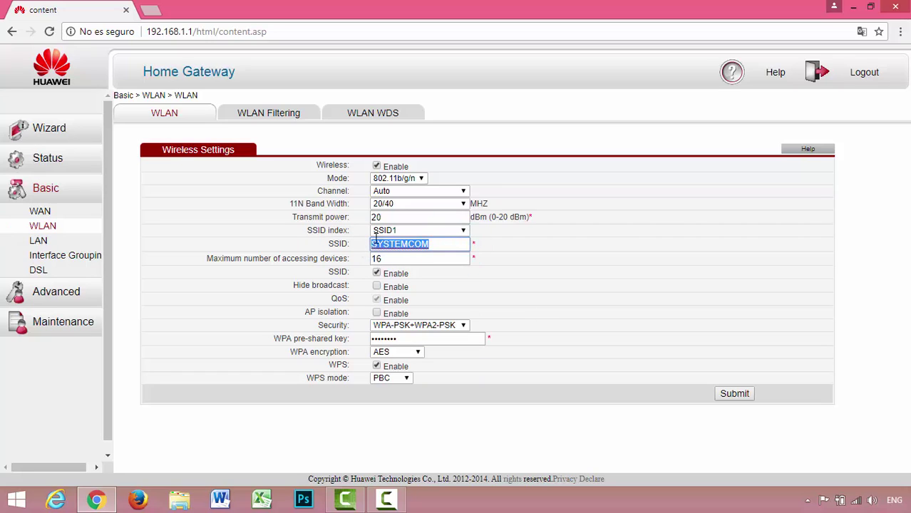
pyautogui.write('GO')
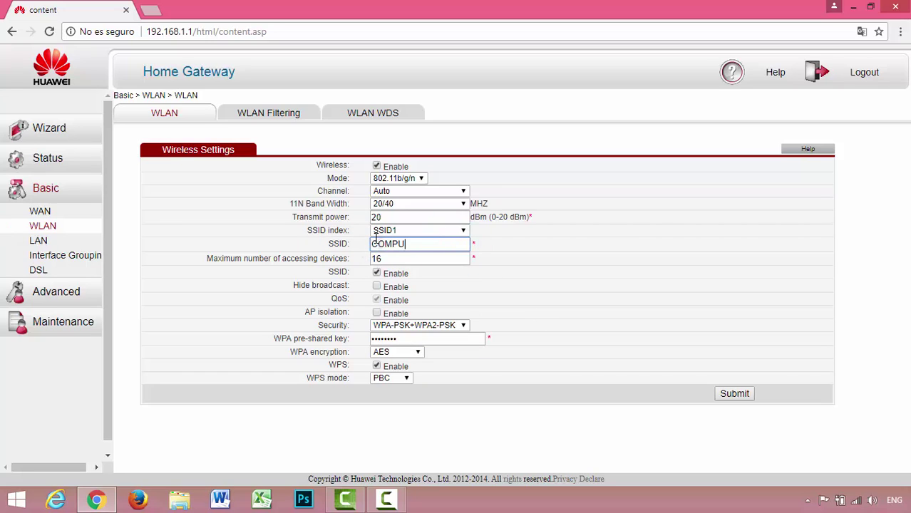
pyautogui.write('MPURESPUESTAS')
# Replace the WPA pre-shared key with a new Wi-Fi password, submit the wireless settings and accept the simple-password prompt
pyautogui.moveTo(413, 342); pyautogui.dragTo(315, 338)
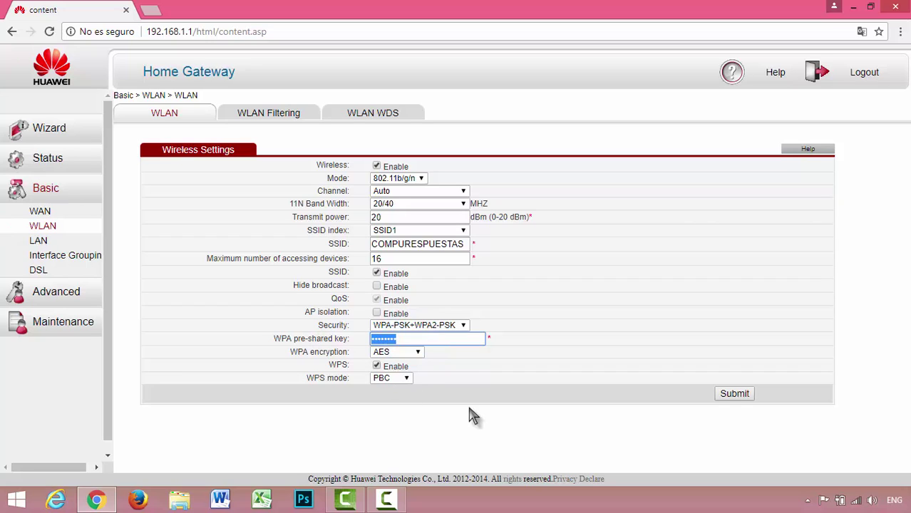
pyautogui.write('**********')
pyautogui.click(734, 396)
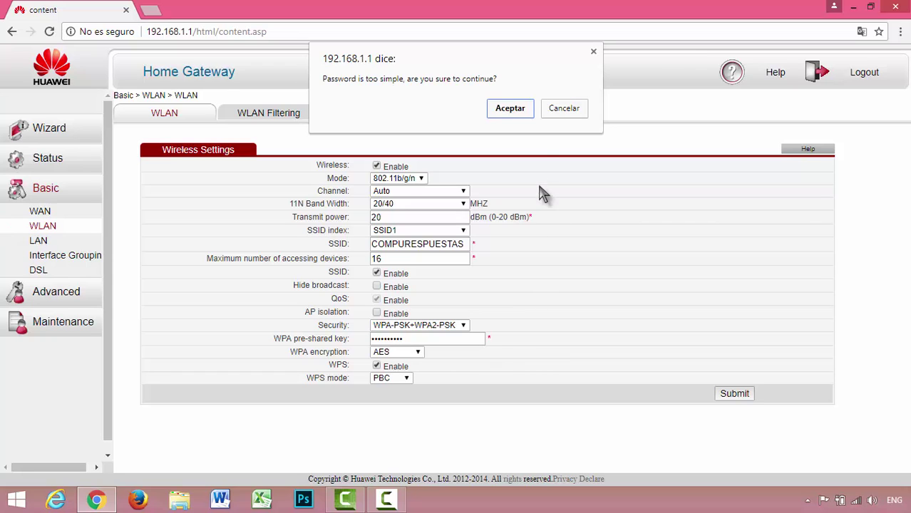
pyautogui.click(510, 114)
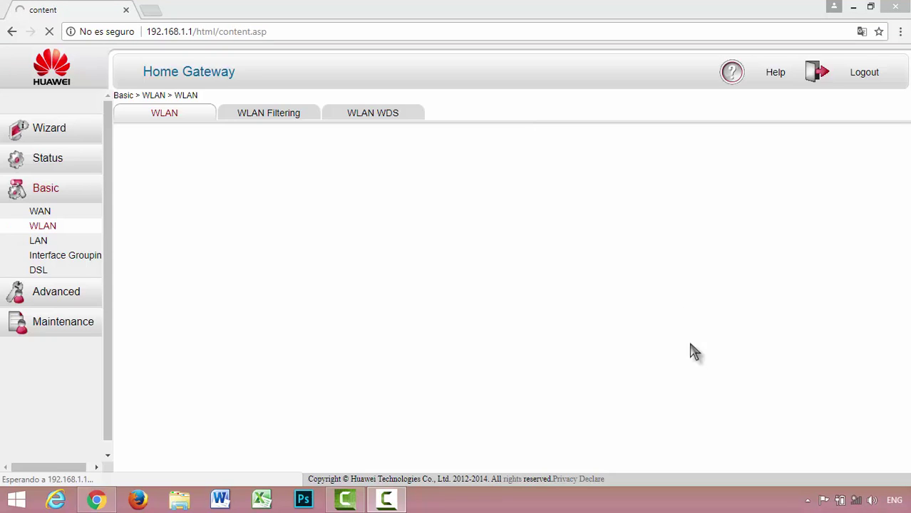
# Try to log out of the router's configuration page, and close the browser
pyautogui.click(865, 75)
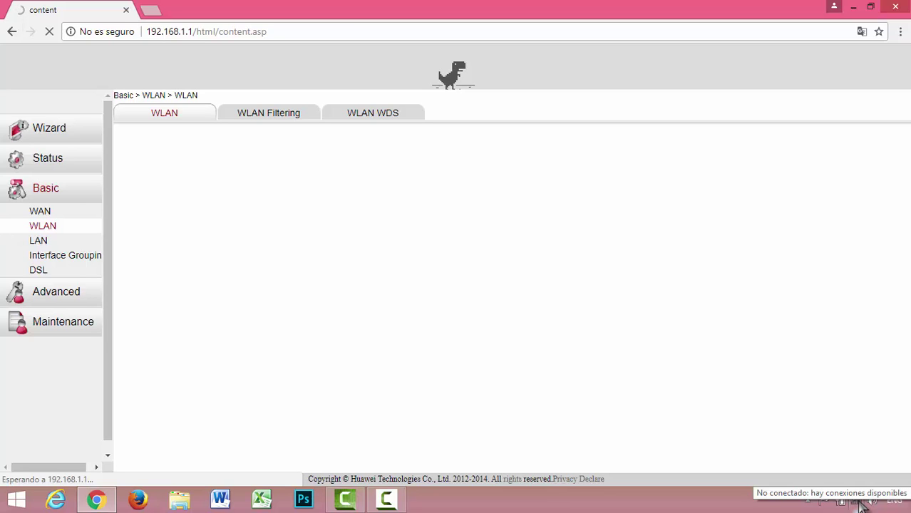
pyautogui.click(895, 7)
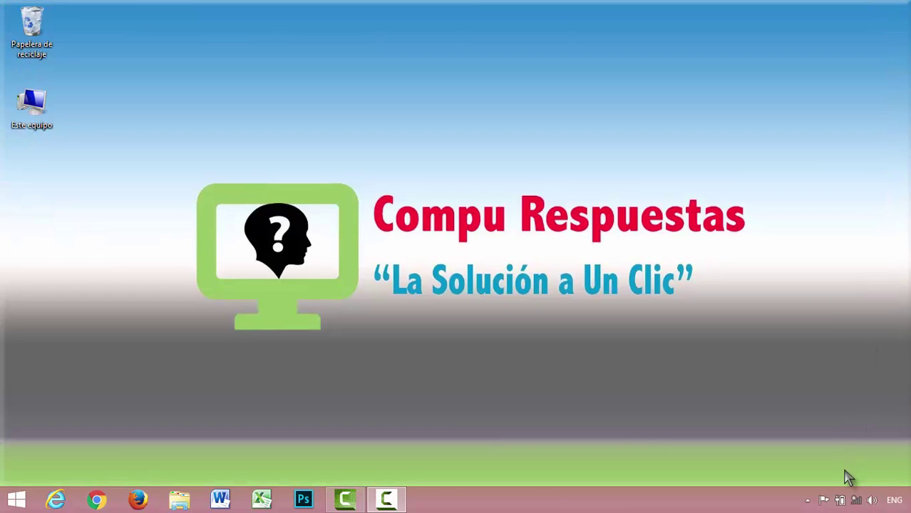
# Open the computer's list of available Wi-Fi networks
pyautogui.click(861, 503)
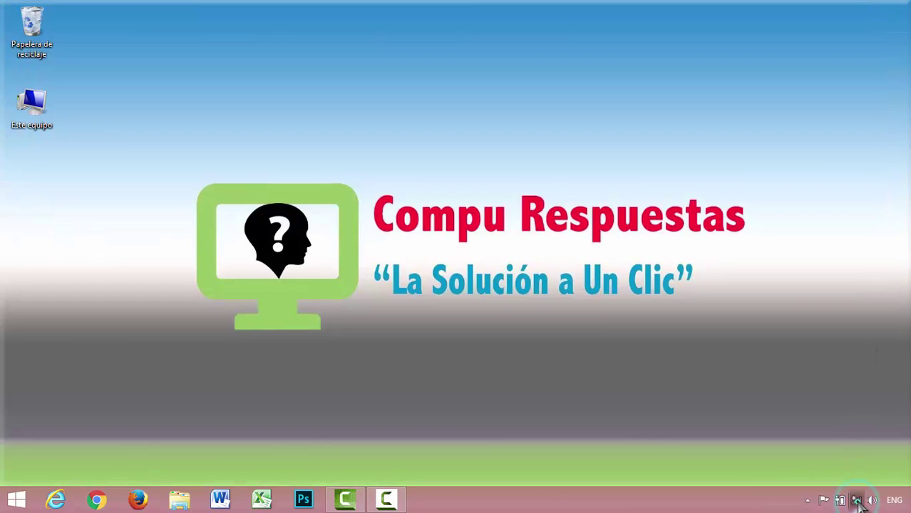